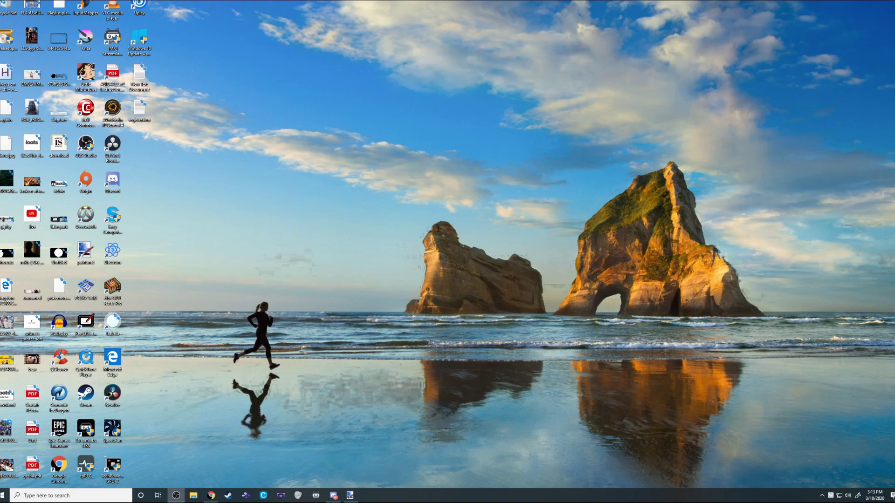
Launch the Camera app from Start search and take a webcam photo of yourself.
{"action": "left_click", "coordinate": [5, 496]}
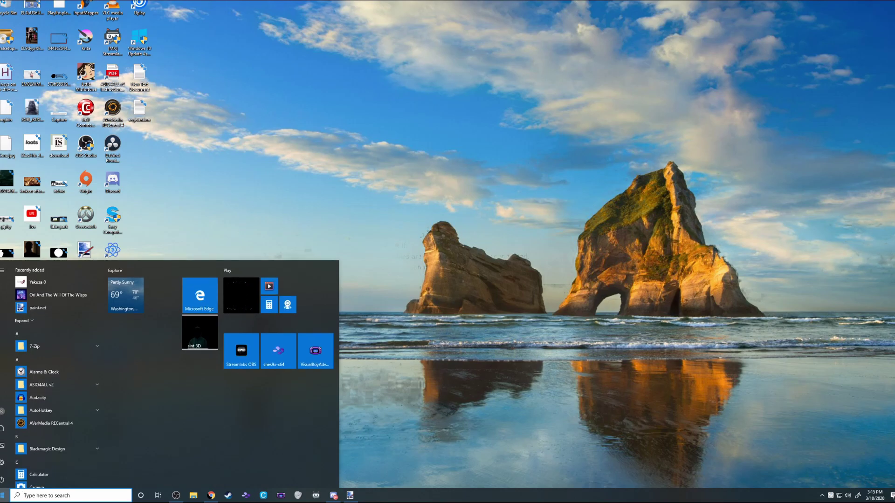
{"action": "type", "text": "ca"}
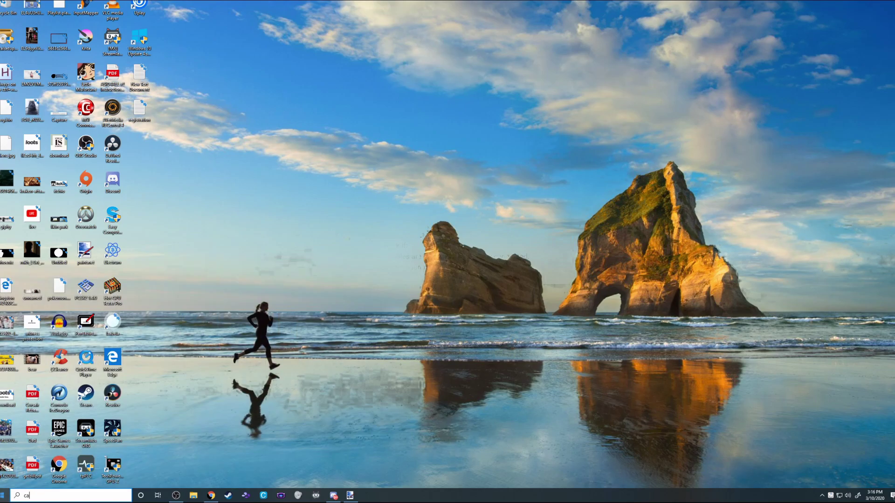
{"action": "key", "text": "Return"}
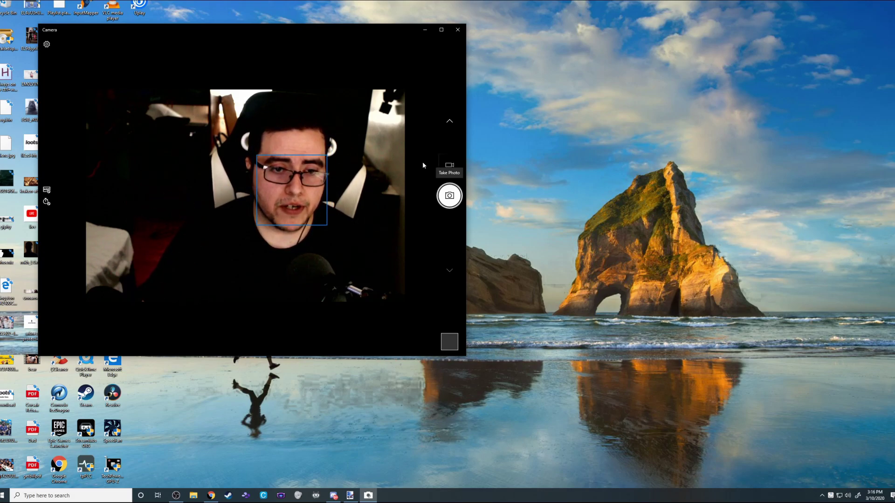
{"action": "left_click", "coordinate": [450, 196]}
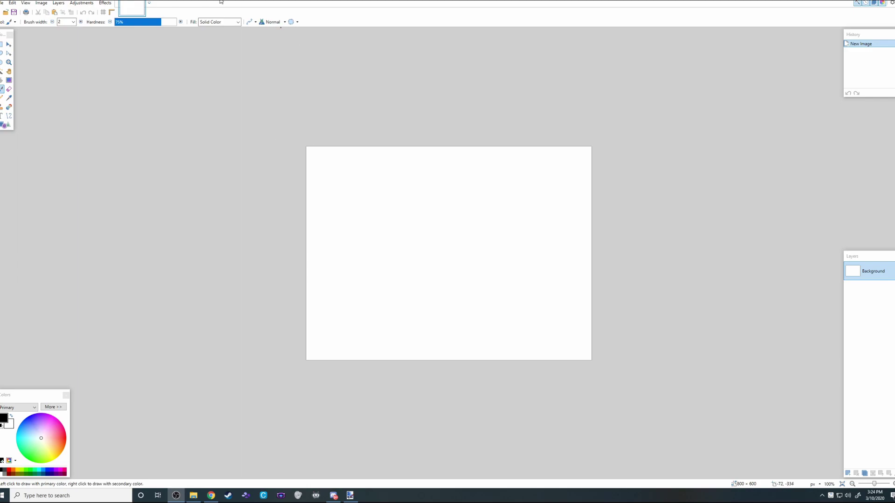
Open the 1920 × 1080 webcam photo from the Camera Roll folder.
{"action": "left_click", "coordinate": [2, 4]}
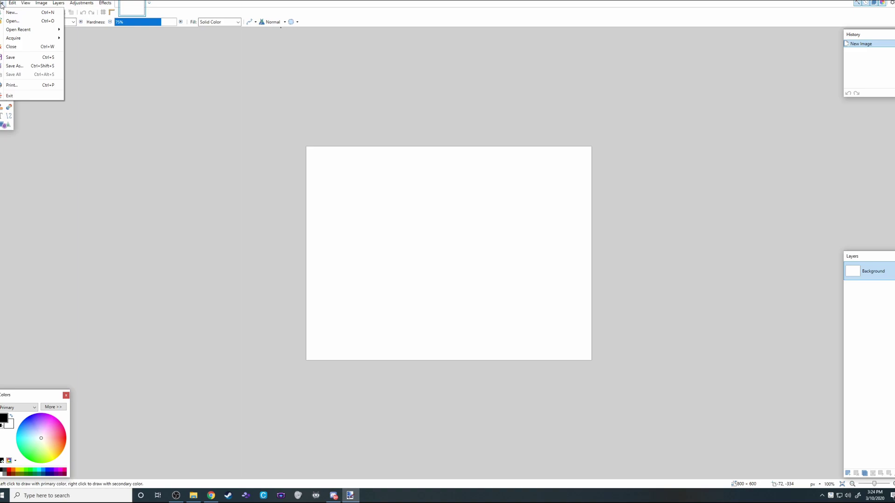
{"action": "left_click", "coordinate": [13, 21]}
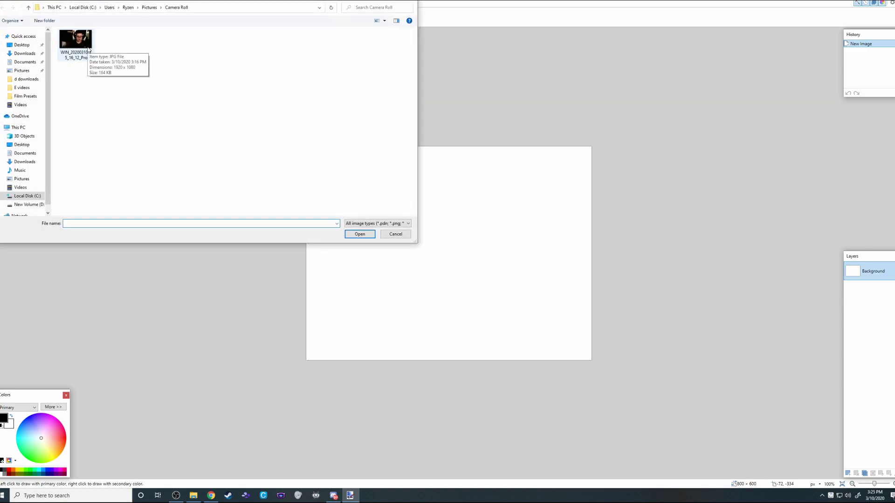
{"action": "double_click", "coordinate": [88, 47]}
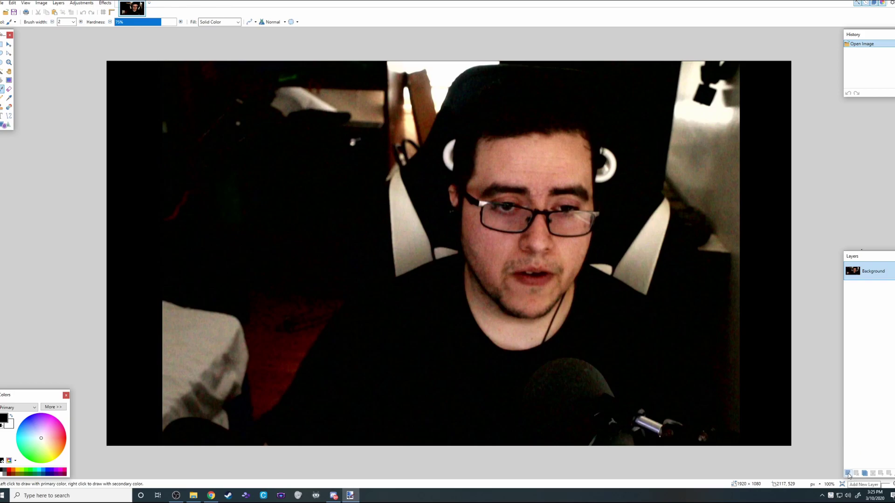
Add Layer 2, pick red, set brush width to 325, and paint over the person from the bottom.
{"action": "left_click", "coordinate": [848, 474]}
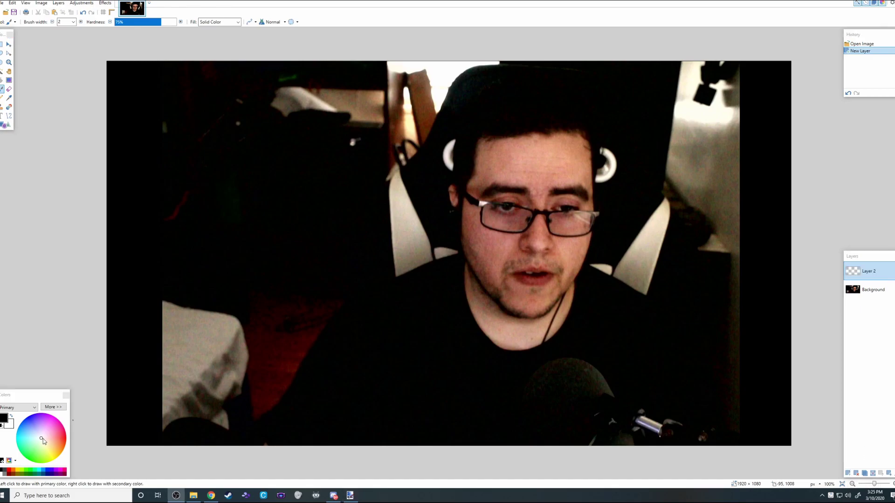
{"action": "left_click_drag", "start_coordinate": [42, 441], "coordinate": [66, 440]}
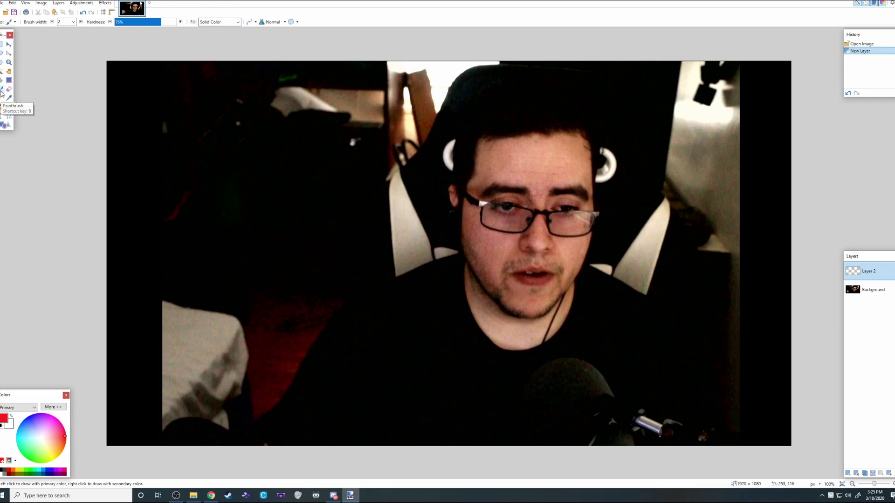
{"action": "left_click", "coordinate": [72, 22]}
{"action": "scroll", "coordinate": [67, 112], "scroll_direction": "down", "scroll_amount": 10}
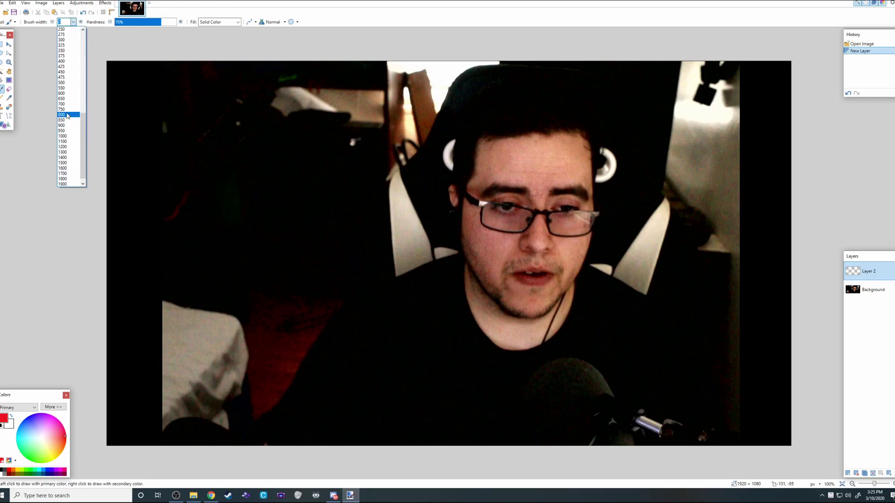
{"action": "left_click", "coordinate": [66, 68]}
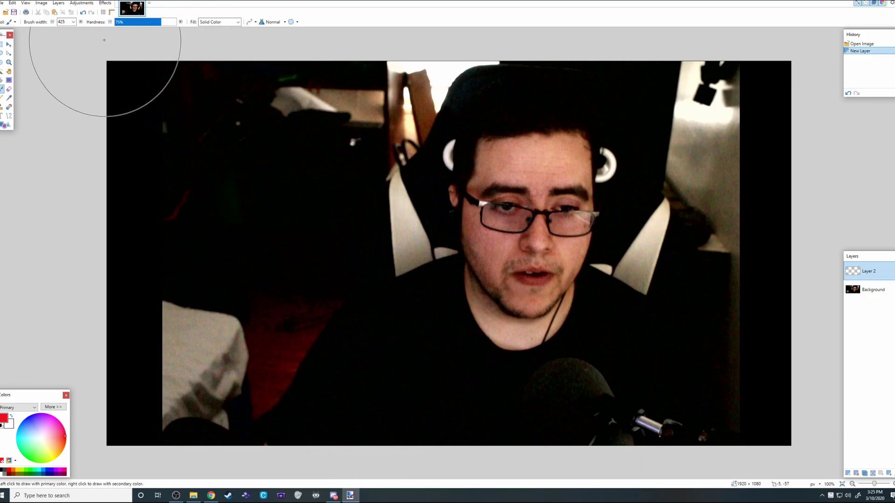
{"action": "left_click", "coordinate": [73, 22]}
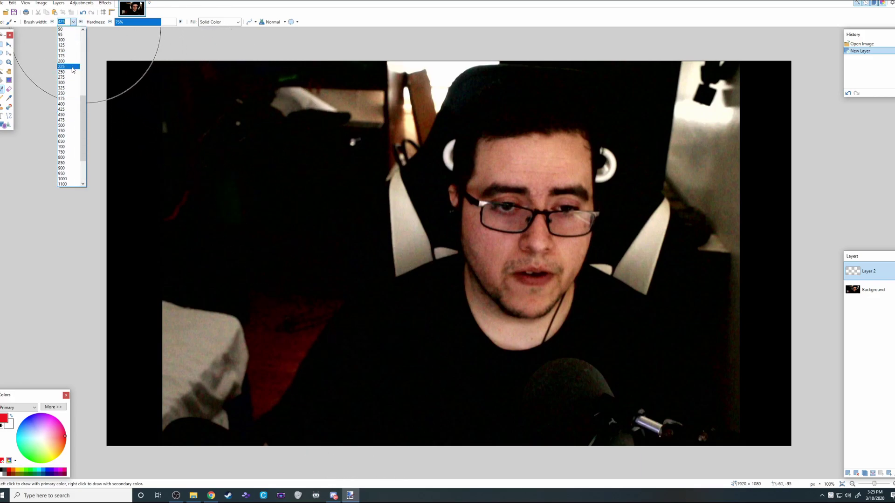
{"action": "left_click", "coordinate": [66, 89]}
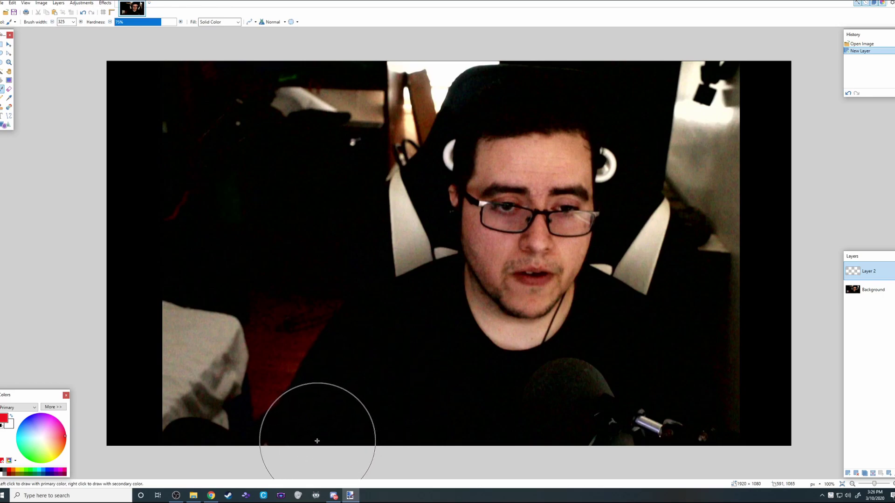
{"action": "mouse_move", "coordinate": [307, 452]}
{"action": "left_mouse_down"}
{"action": "mouse_move", "coordinate": [347, 387]}
{"action": "mouse_move", "coordinate": [384, 348]}
{"action": "mouse_move", "coordinate": [452, 312]}
{"action": "mouse_move", "coordinate": [504, 305]}
{"action": "mouse_move", "coordinate": [577, 351]}
{"action": "mouse_move", "coordinate": [656, 433]}
{"action": "mouse_move", "coordinate": [652, 399]}
{"action": "mouse_move", "coordinate": [632, 361]}
{"action": "mouse_move", "coordinate": [573, 301]}
{"action": "mouse_move", "coordinate": [557, 255]}
{"action": "mouse_move", "coordinate": [559, 153]}
{"action": "mouse_move", "coordinate": [501, 177]}
{"action": "mouse_move", "coordinate": [475, 278]}
{"action": "mouse_move", "coordinate": [435, 223]}
{"action": "left_mouse_up"}
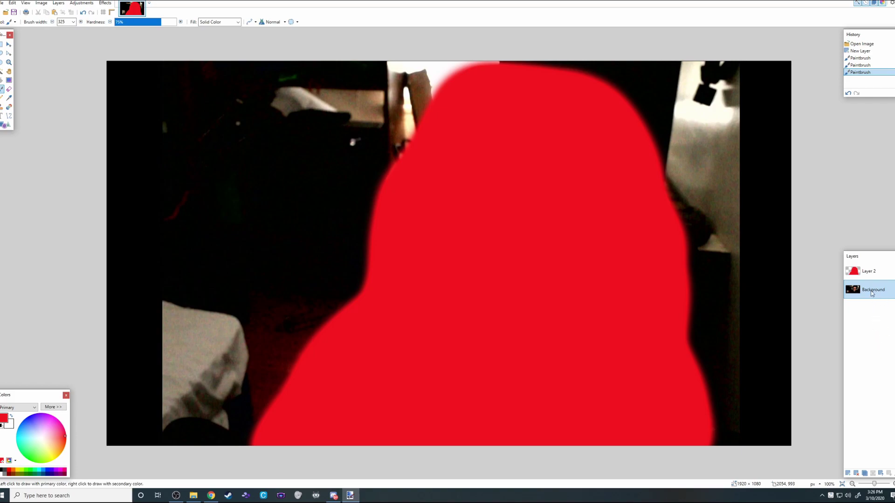
Delete the background photo layer and magic-wand select the red silhouette.
{"action": "left_click", "coordinate": [855, 474]}
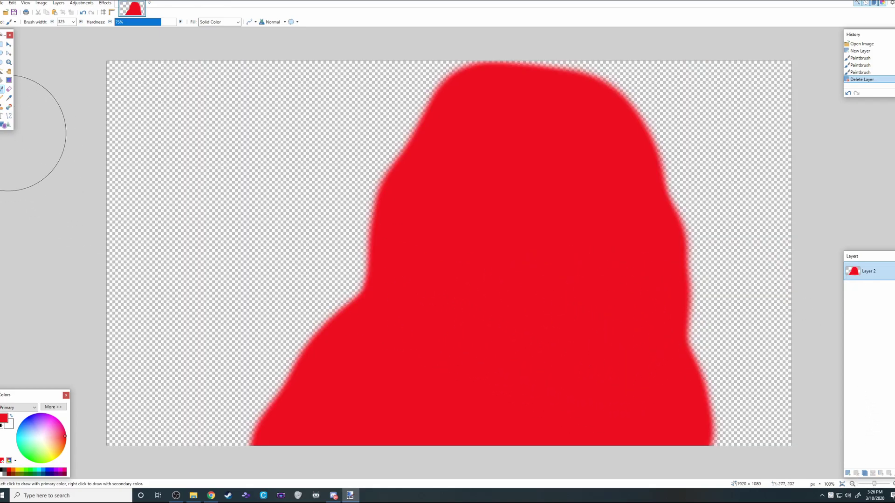
{"action": "left_click", "coordinate": [1, 72]}
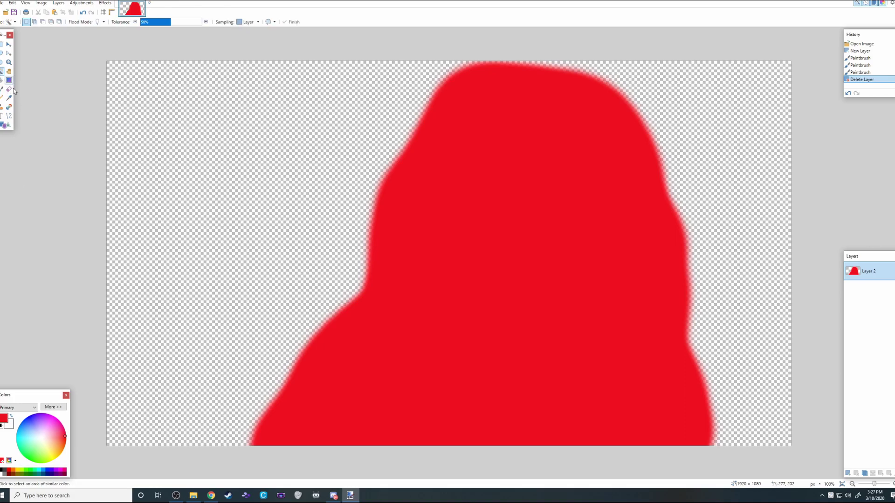
{"action": "left_click", "coordinate": [398, 291]}
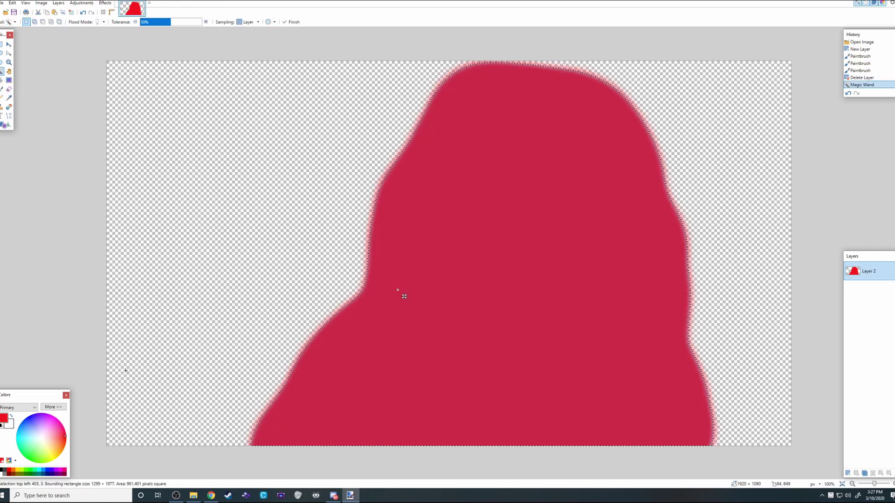
Fill the selected silhouette solid black with the Paint Bucket.
{"action": "left_click", "coordinate": [2, 471]}
{"action": "left_click", "coordinate": [1, 82]}
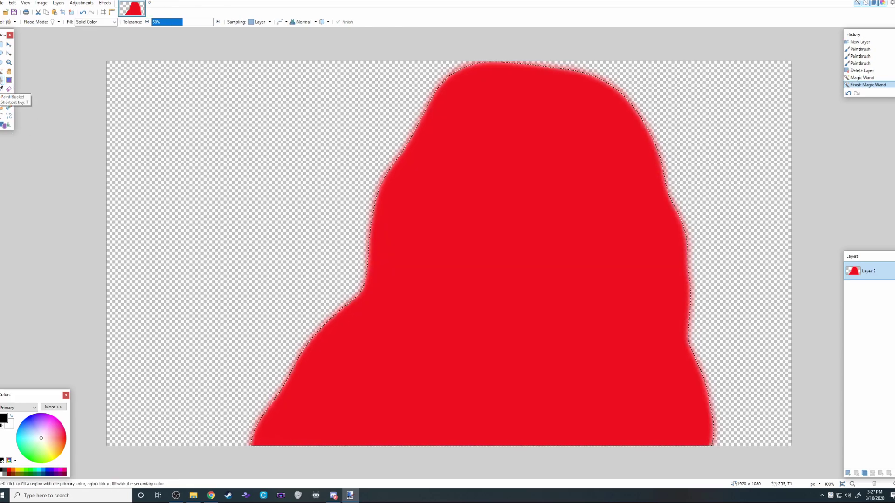
{"action": "left_click", "coordinate": [469, 276]}
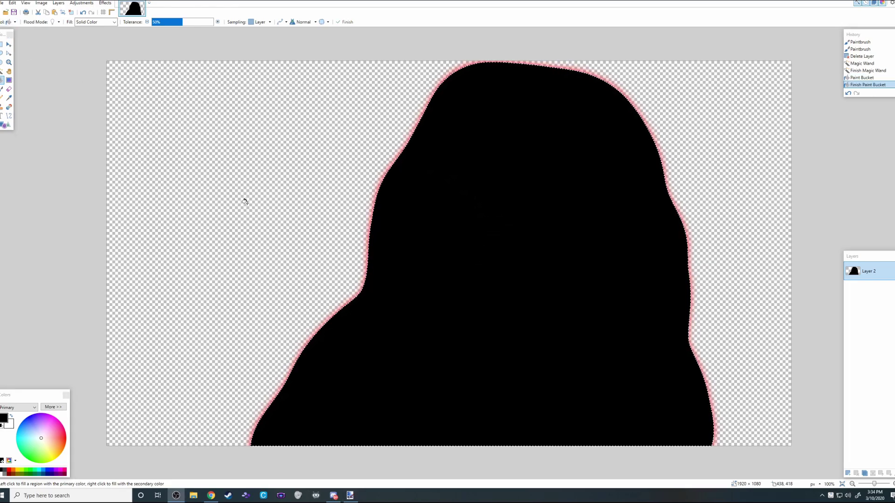
Save the image as MyBlob in PNG format, accepting the default PNG settings.
{"action": "left_click", "coordinate": [2, 3]}
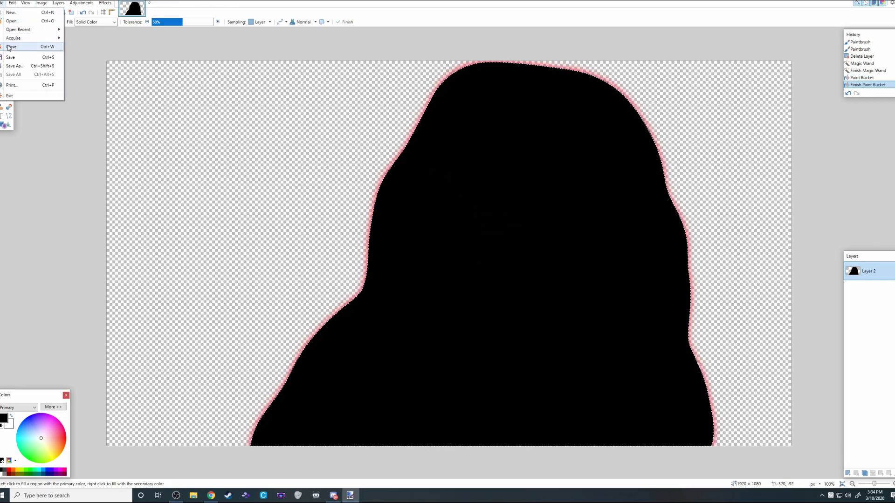
{"action": "left_click", "coordinate": [18, 66]}
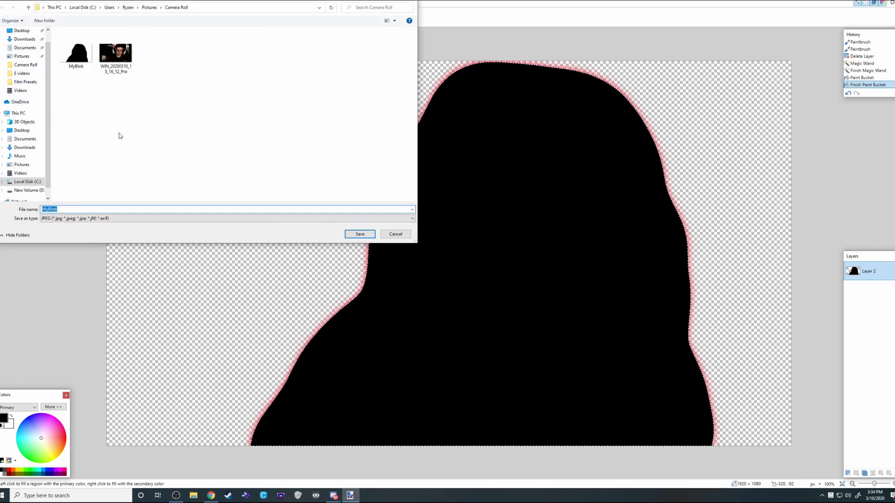
{"action": "left_click", "coordinate": [117, 218]}
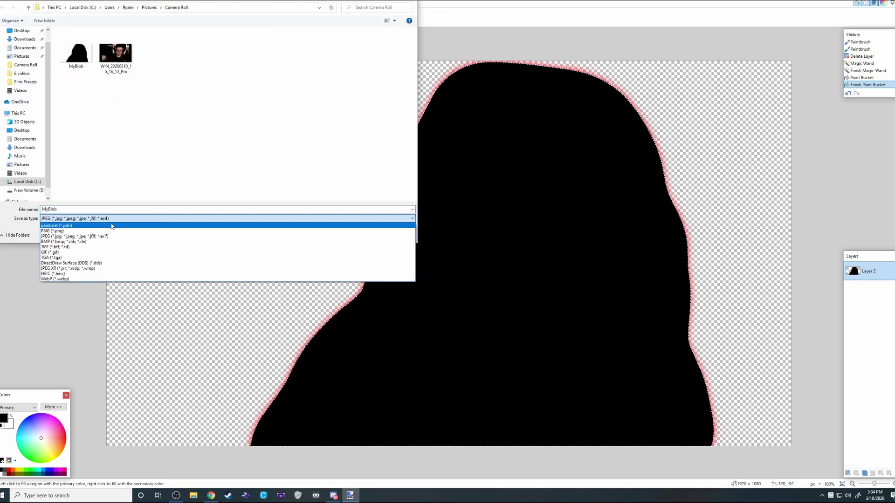
{"action": "left_click", "coordinate": [117, 255]}
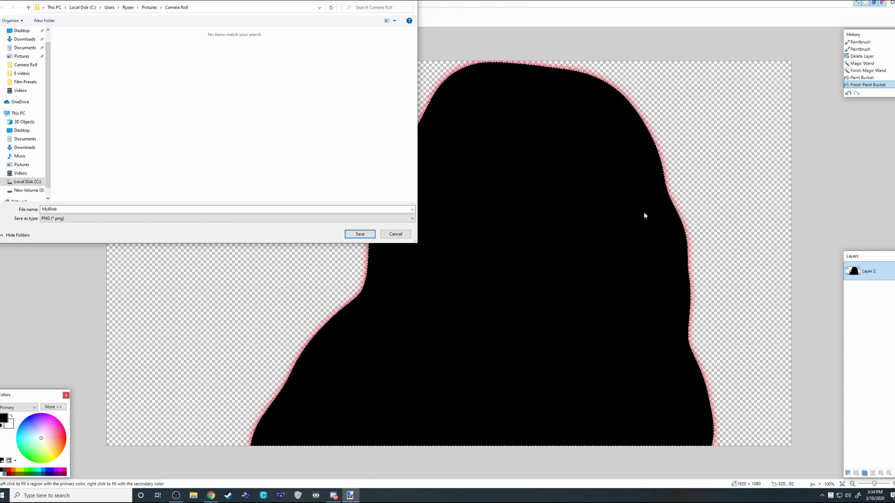
{"action": "left_click", "coordinate": [361, 235]}
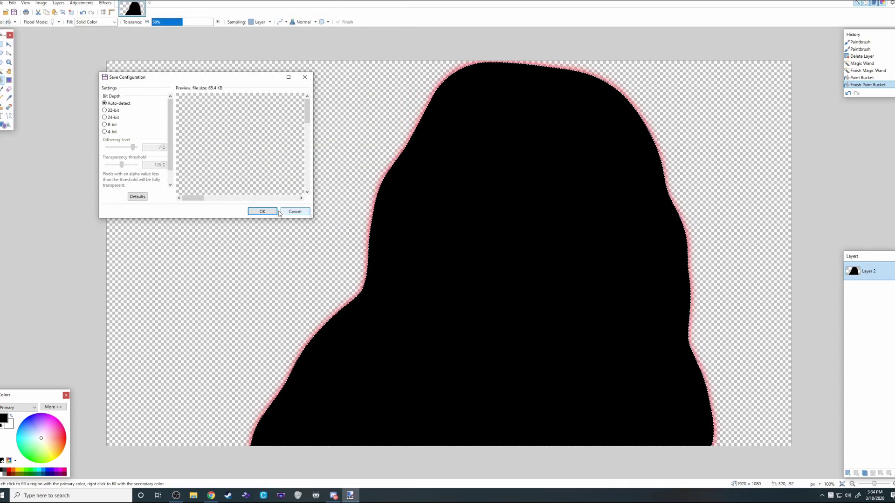
{"action": "left_click", "coordinate": [262, 211]}
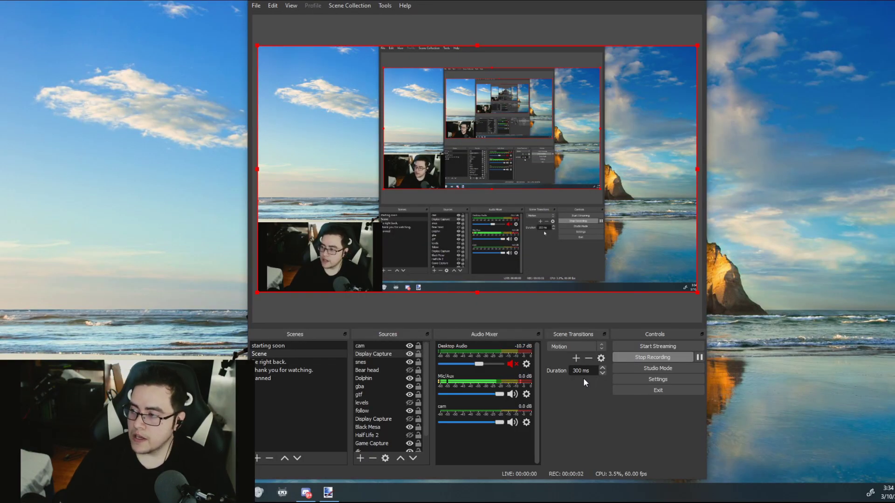
Add an Image Mask/Blend filter with its default name to the cam source.
{"action": "left_click", "coordinate": [387, 346]}
{"action": "right_click", "coordinate": [387, 347]}
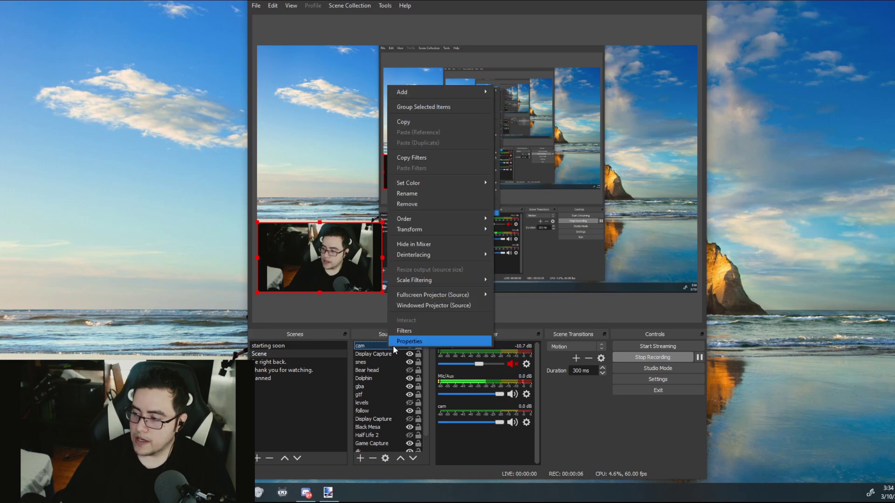
{"action": "left_click", "coordinate": [410, 331]}
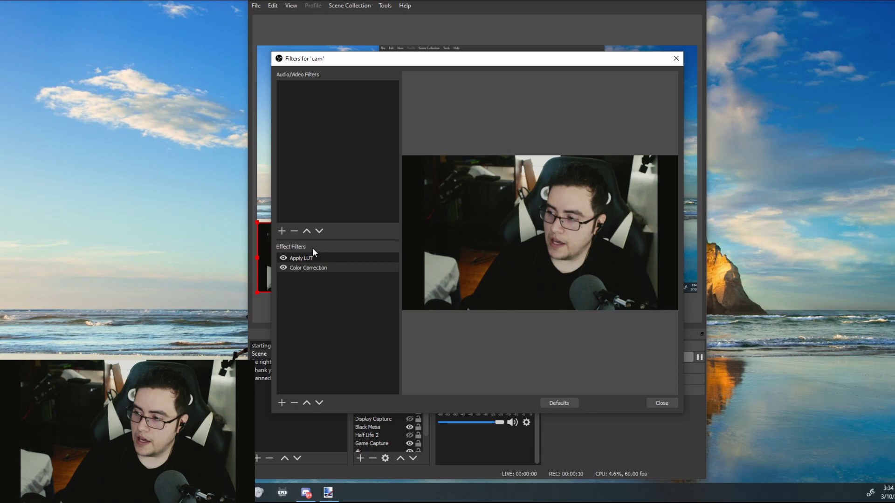
{"action": "left_click", "coordinate": [284, 402]}
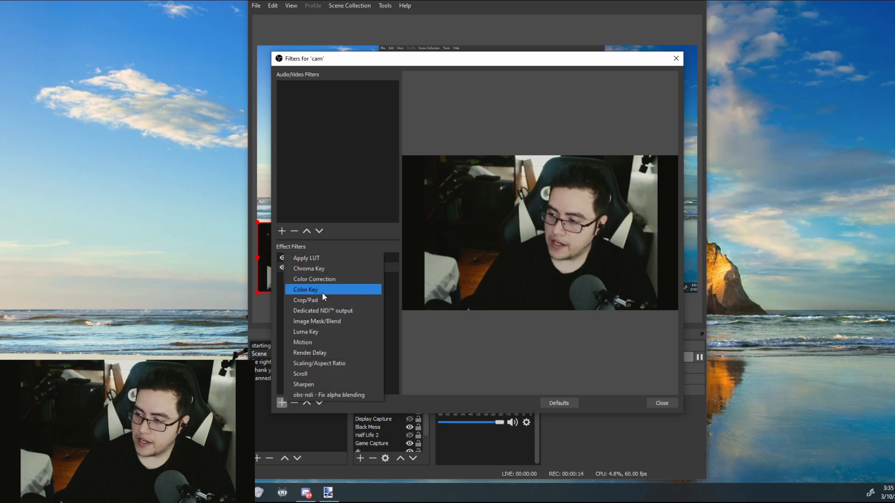
{"action": "left_click", "coordinate": [330, 322]}
{"action": "left_click", "coordinate": [466, 253]}
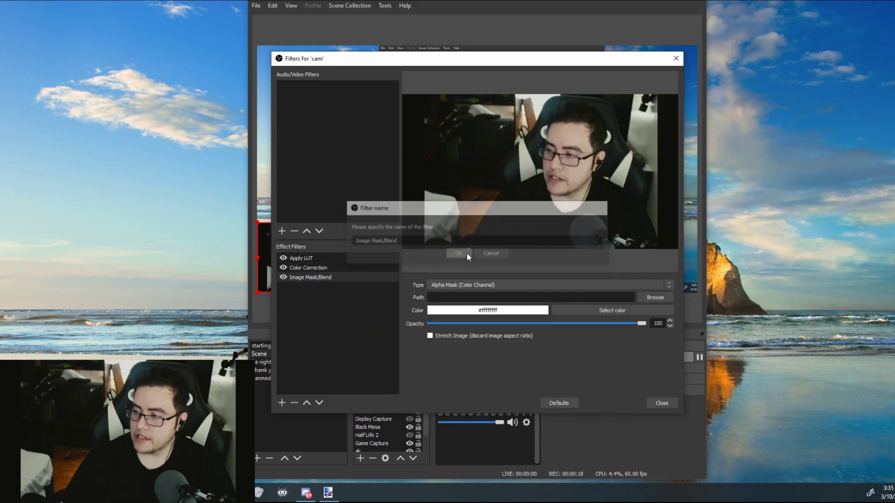
Set the mask type to Alpha Mask (Alpha Channel) and load MyBlob.png as the image.
{"action": "left_click", "coordinate": [475, 285]}
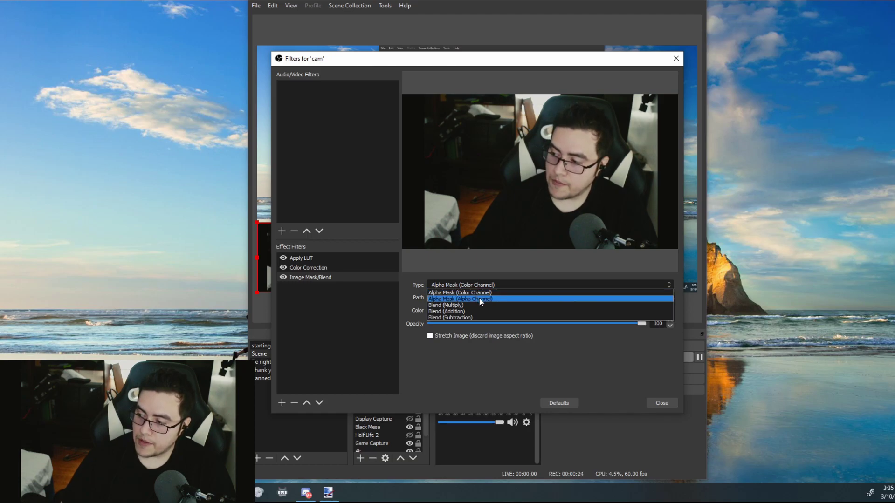
{"action": "left_click", "coordinate": [486, 298]}
{"action": "left_click", "coordinate": [652, 299]}
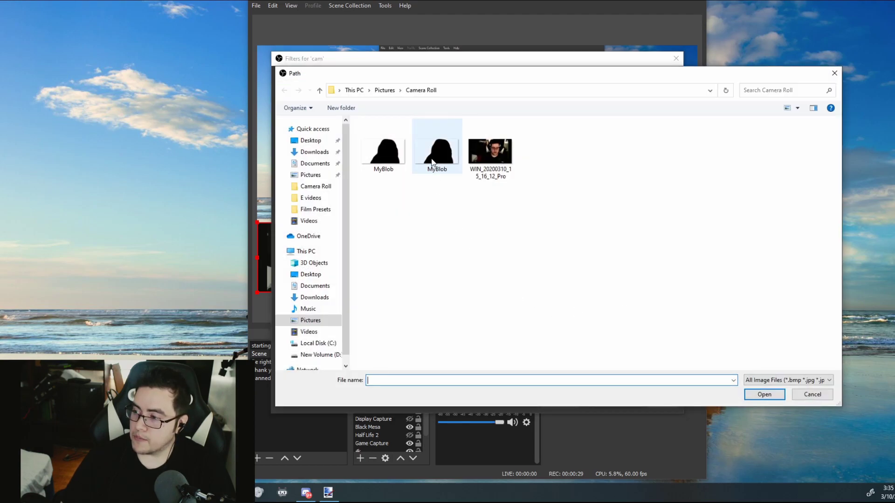
{"action": "left_click", "coordinate": [432, 162]}
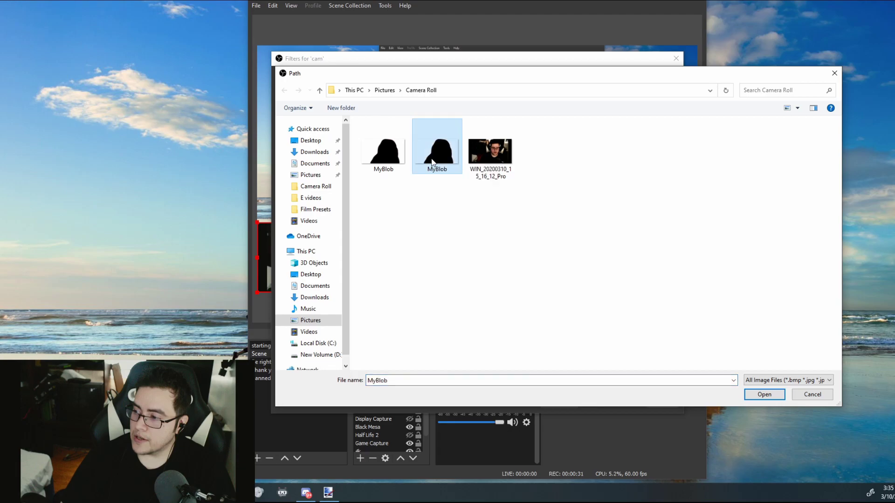
{"action": "left_click", "coordinate": [402, 169]}
{"action": "left_click", "coordinate": [430, 168]}
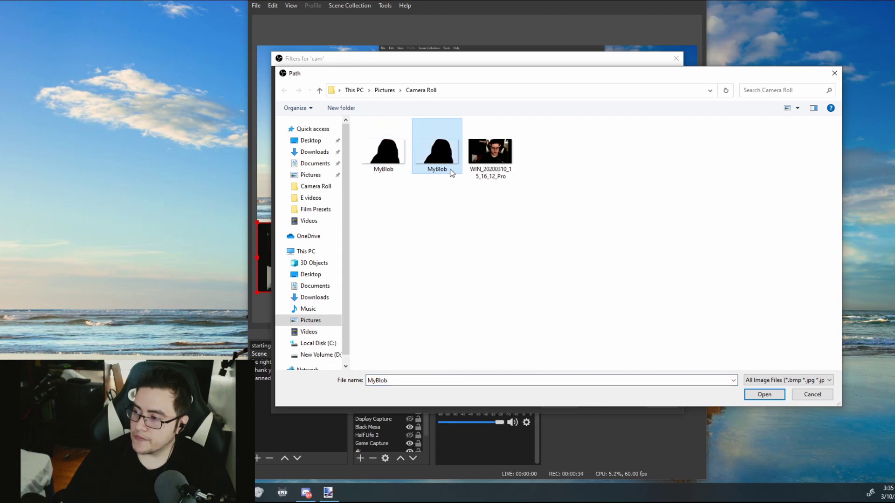
{"action": "right_click", "coordinate": [449, 169]}
{"action": "double_click", "coordinate": [445, 164]}
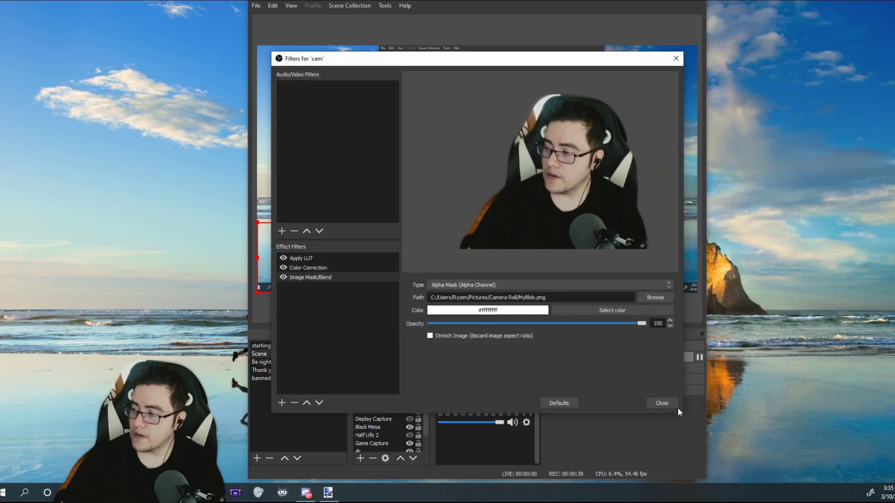
Close the Filters window and resize the masked webcam back into the bottom-left corner.
{"action": "left_click", "coordinate": [666, 402]}
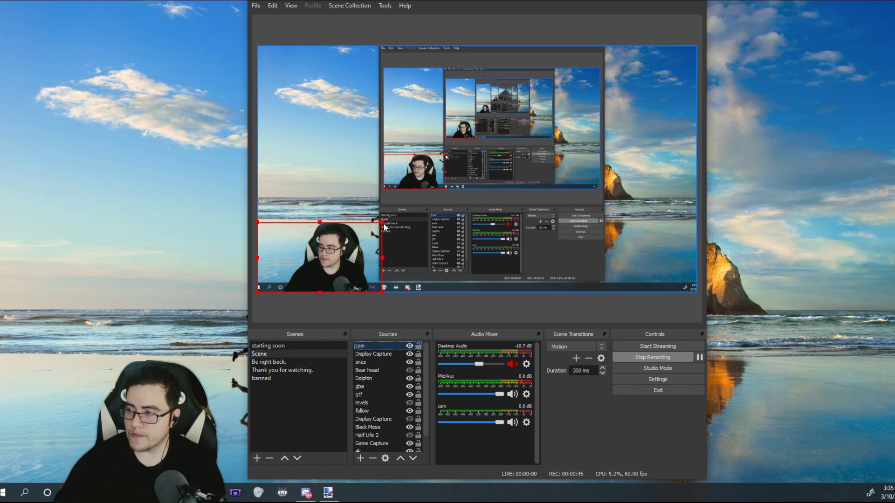
{"action": "left_click_drag", "start_coordinate": [383, 227], "coordinate": [477, 165]}
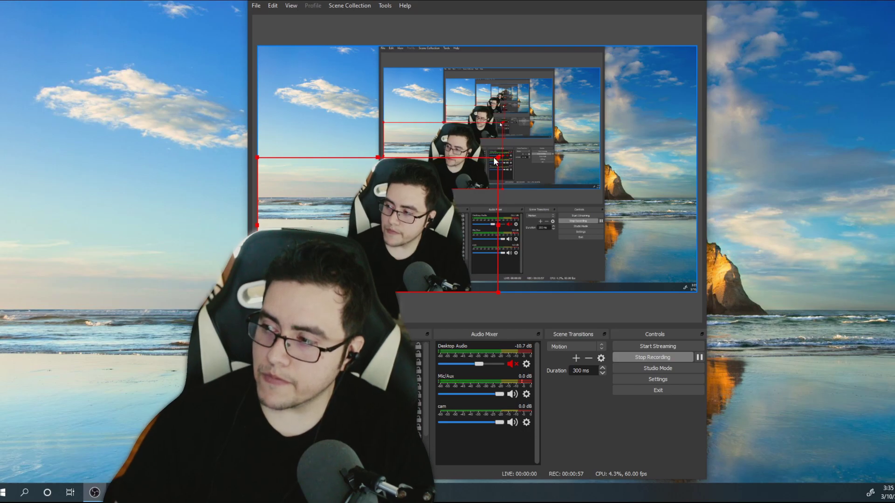
{"action": "left_click_drag", "start_coordinate": [496, 156], "coordinate": [457, 184]}
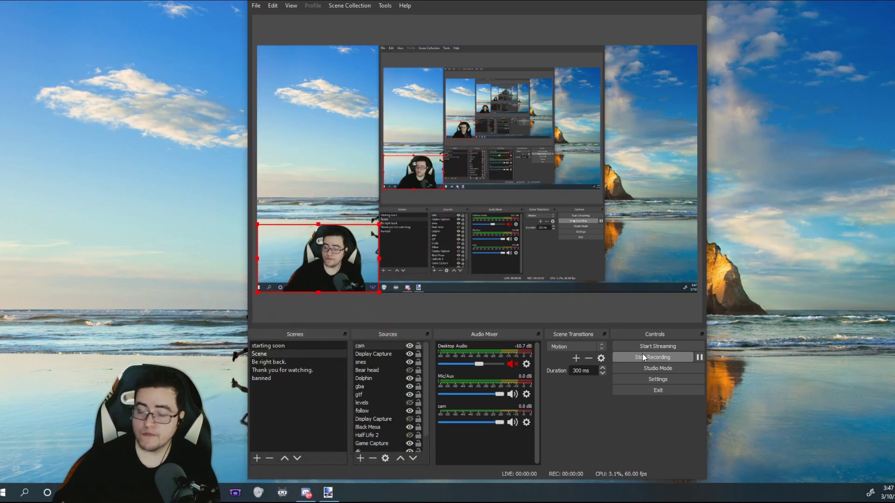